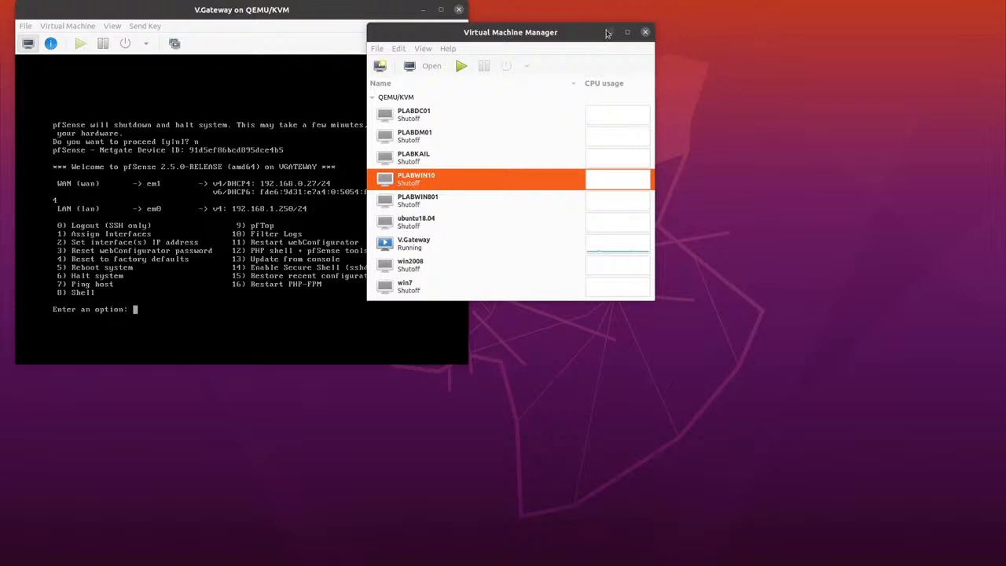
Move the Virtual Machine Manager window clear of the V.Gateway console and open the QEMU/KVM connection details
left_click_drag(579, 33, 682, 8)
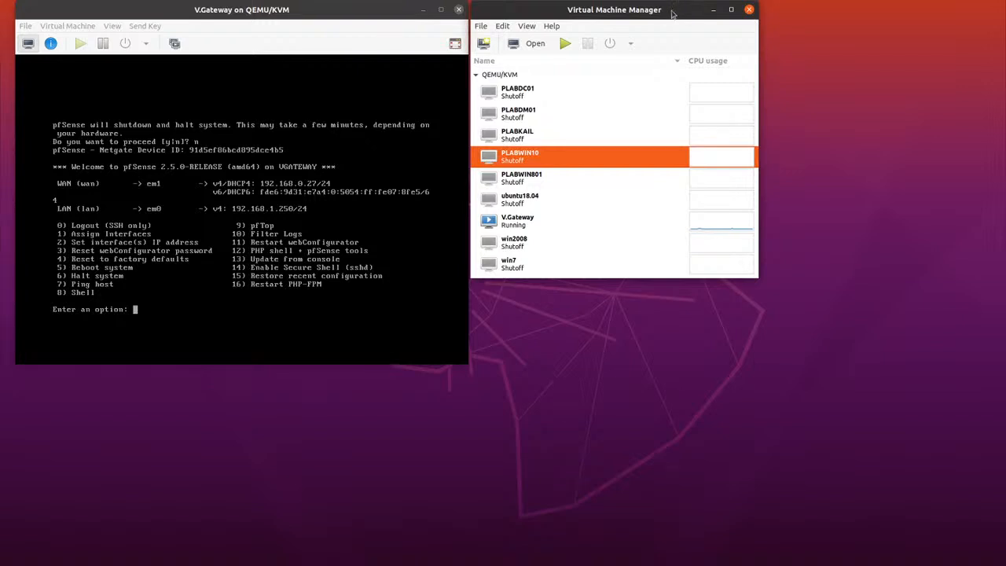
left_click_drag(674, 10, 689, 32)
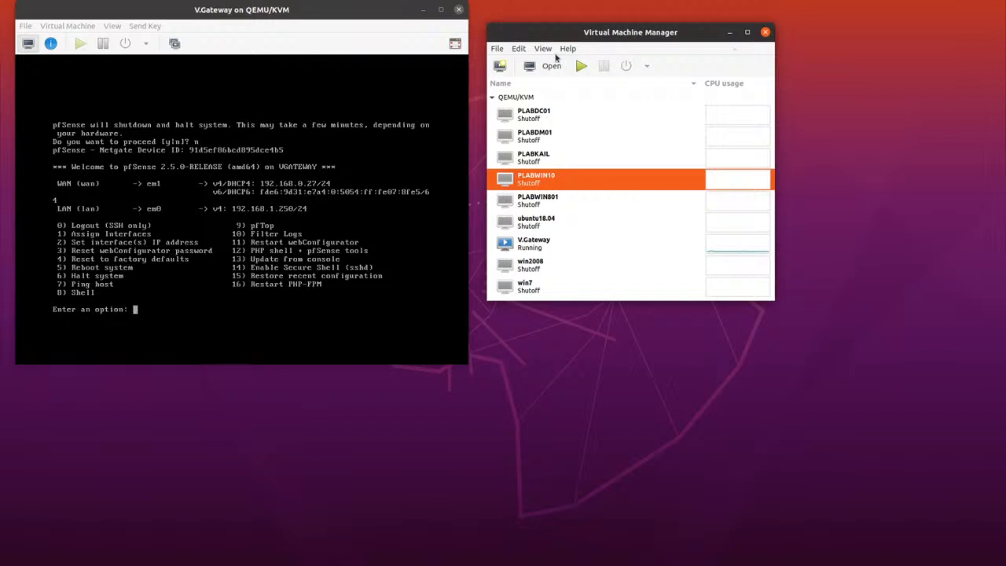
left_click(497, 48)
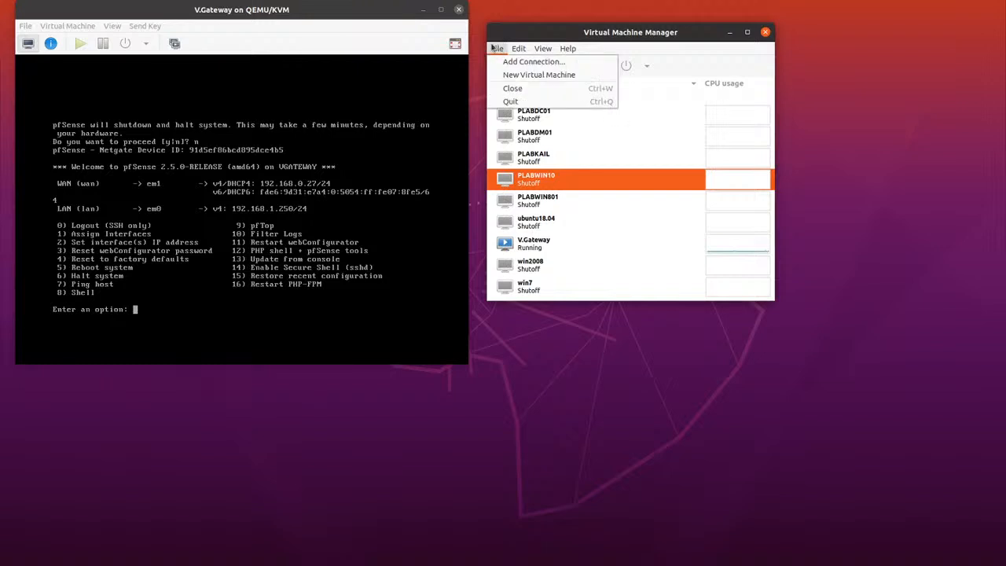
mouse_move(522, 49)
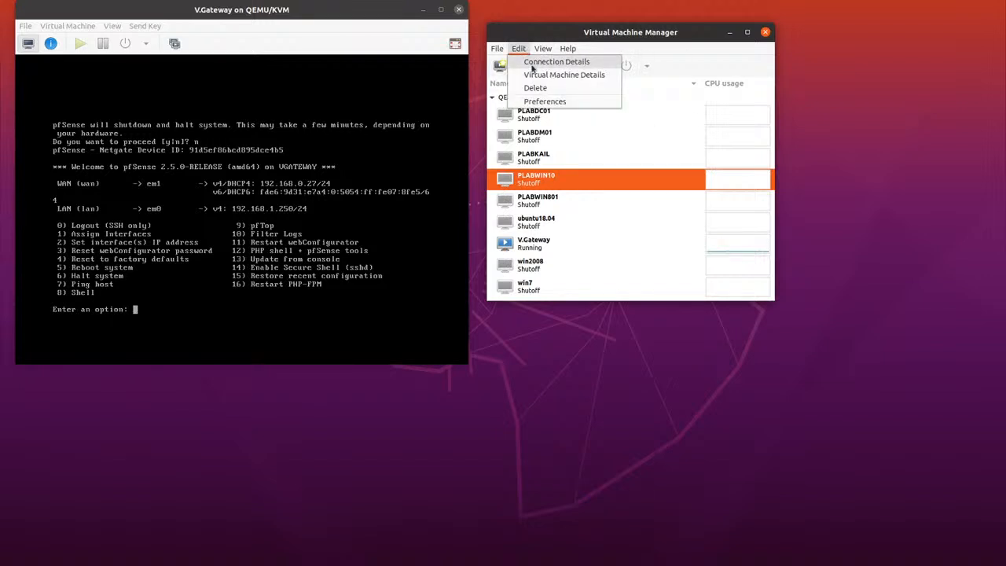
left_click(532, 68)
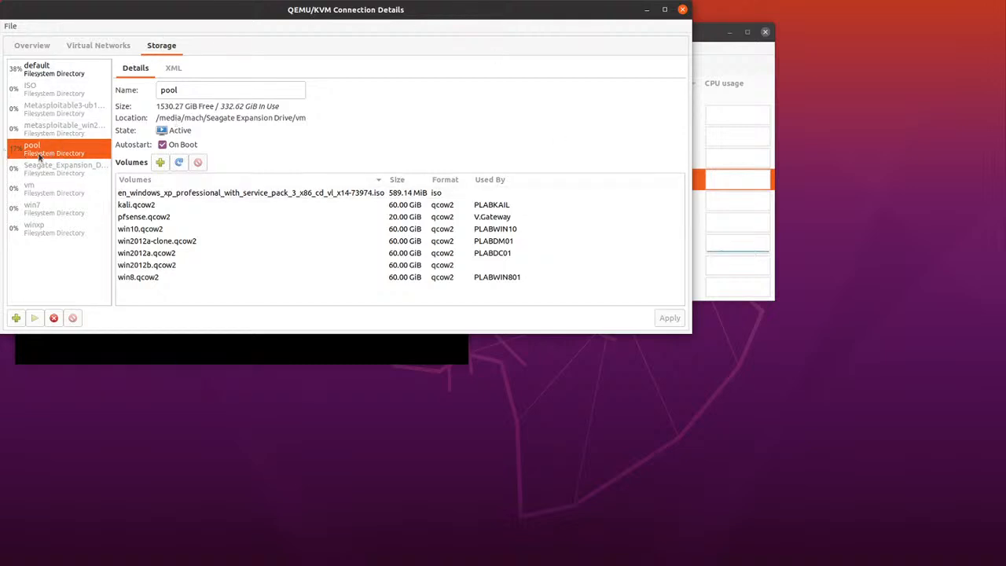
left_click(16, 318)
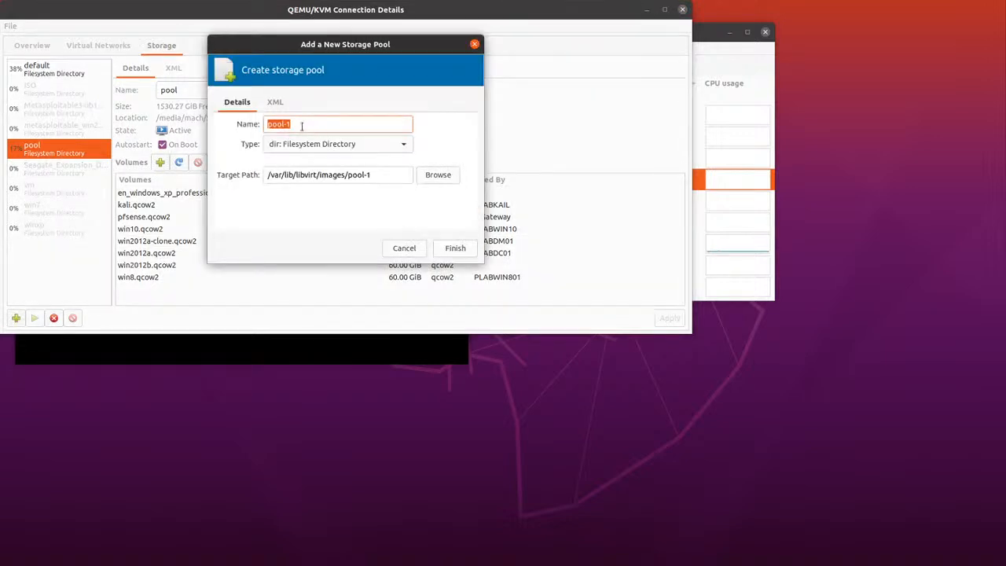
left_click(406, 150)
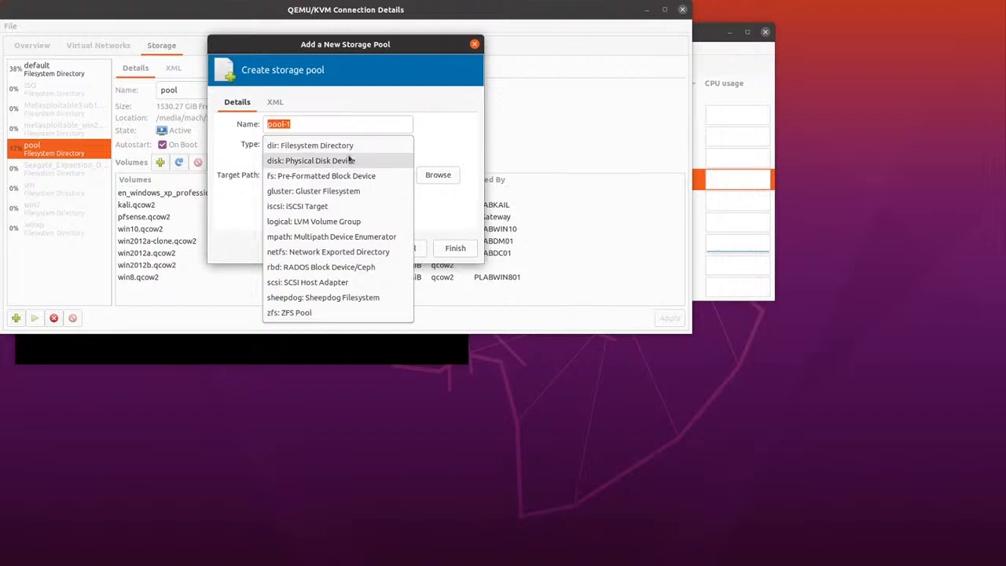
left_click(440, 142)
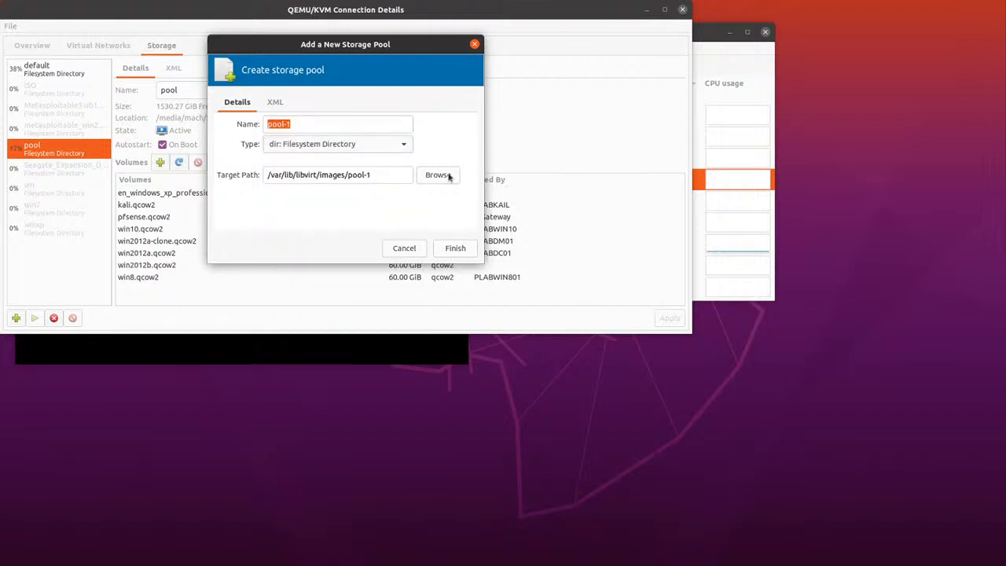
left_click(449, 176)
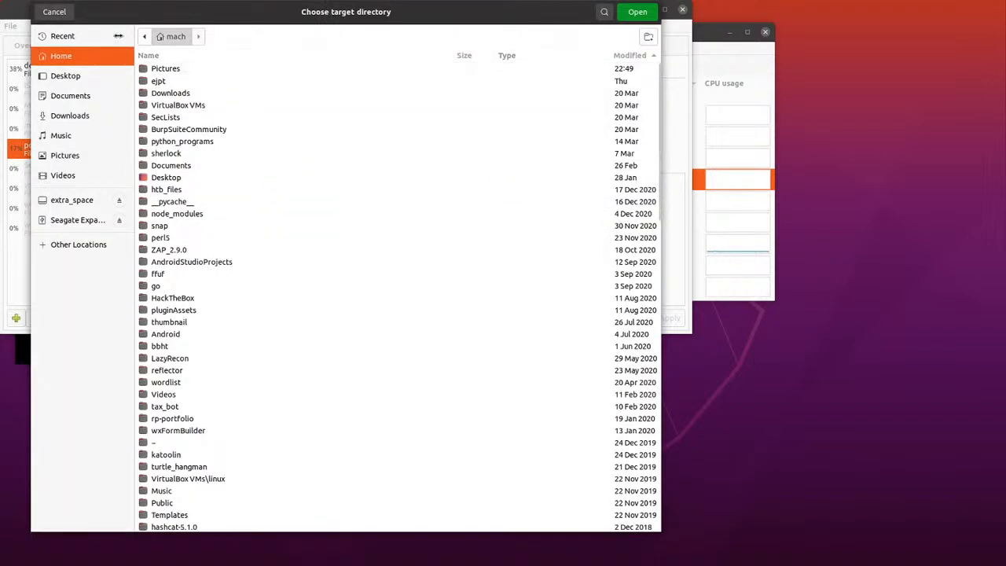
left_click(61, 16)
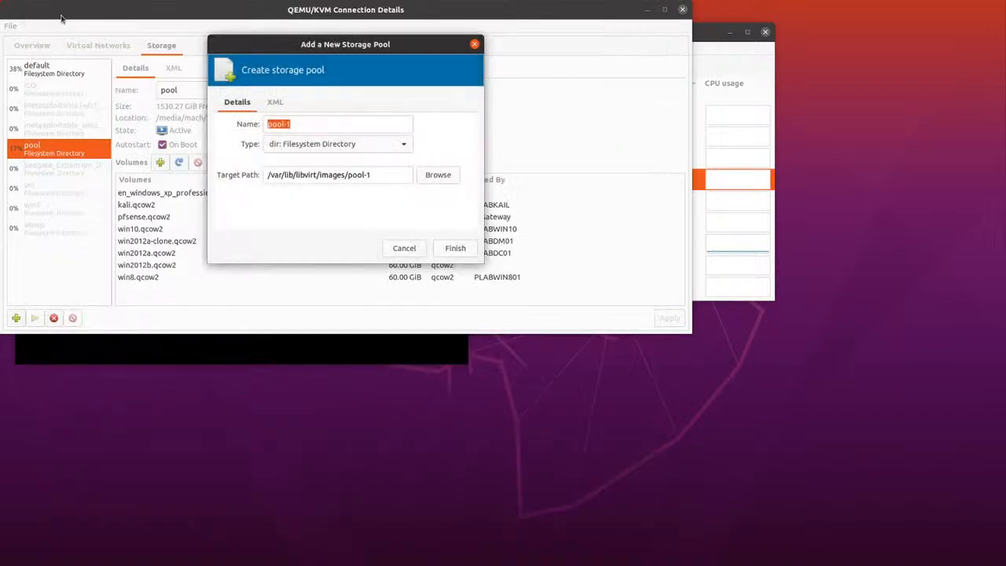
left_click(405, 248)
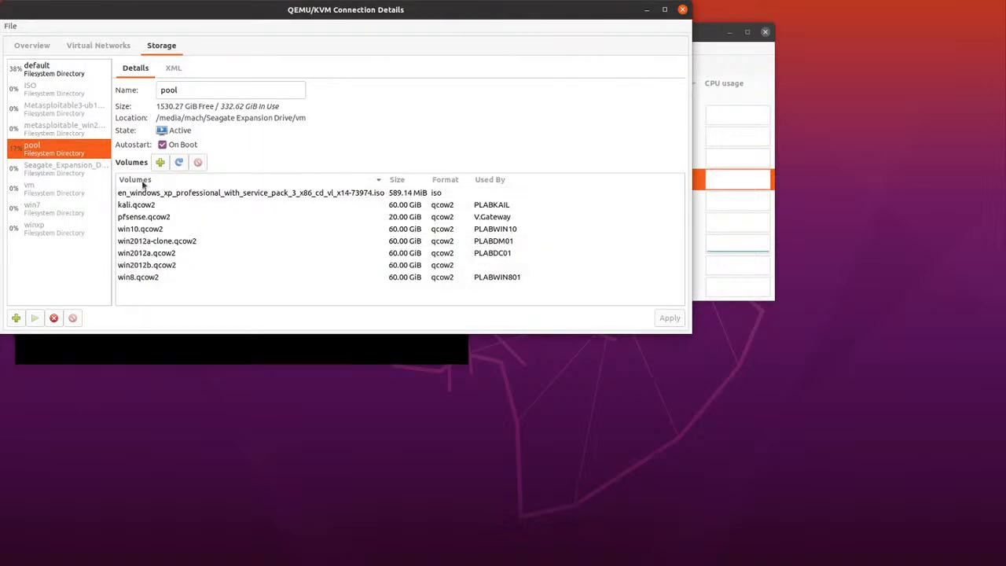
Create a 20 GiB qcow2 volume named winxp in the storage pool "pool" and close the connection details
left_click(160, 163)
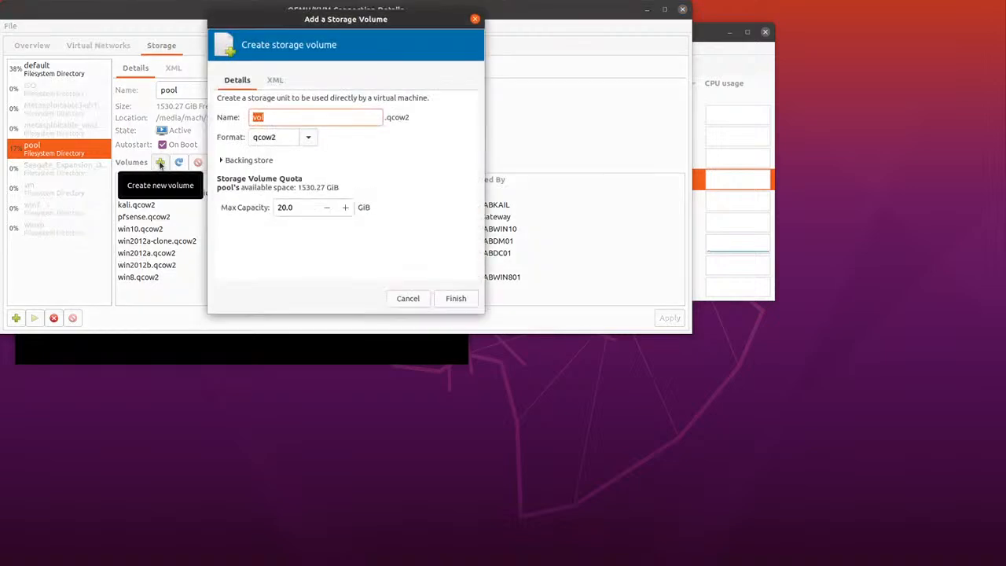
left_click(309, 120)
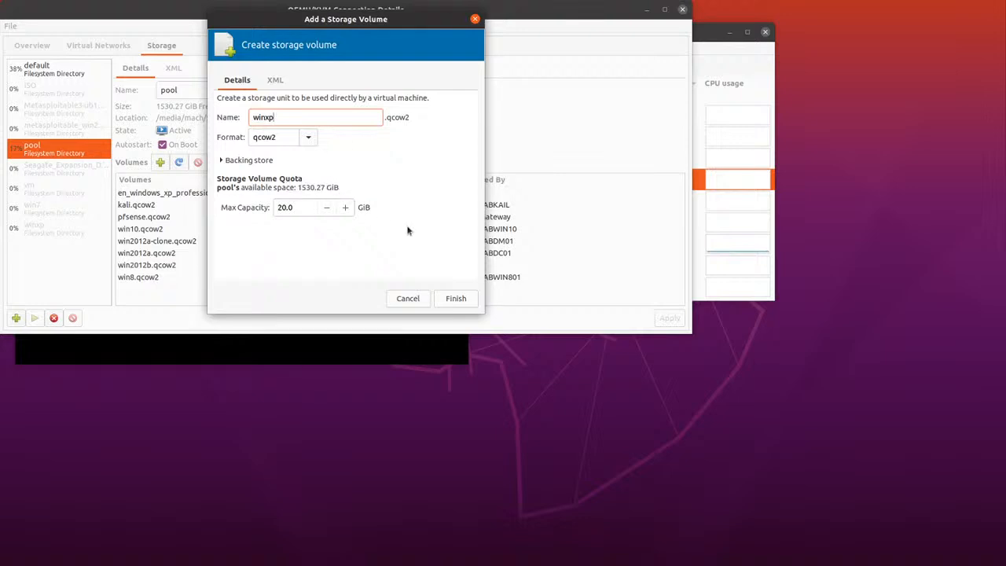
left_click(456, 300)
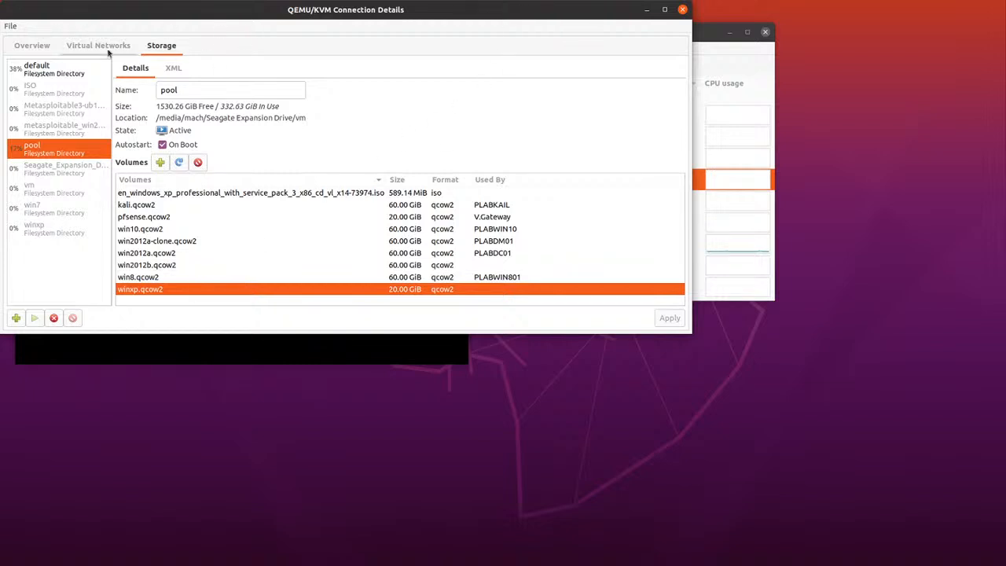
left_click(683, 10)
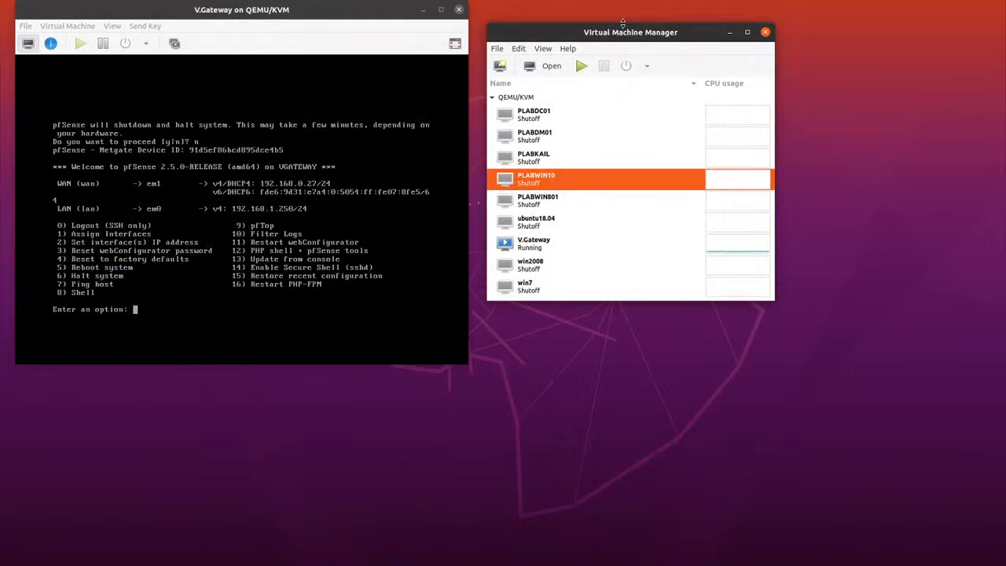
Start a new virtual machine from local install media, using en_windows_xp_professional_with_service_pack_3_x86_cd_vl_x14-73974.iso from the vm folder
left_click(496, 49)
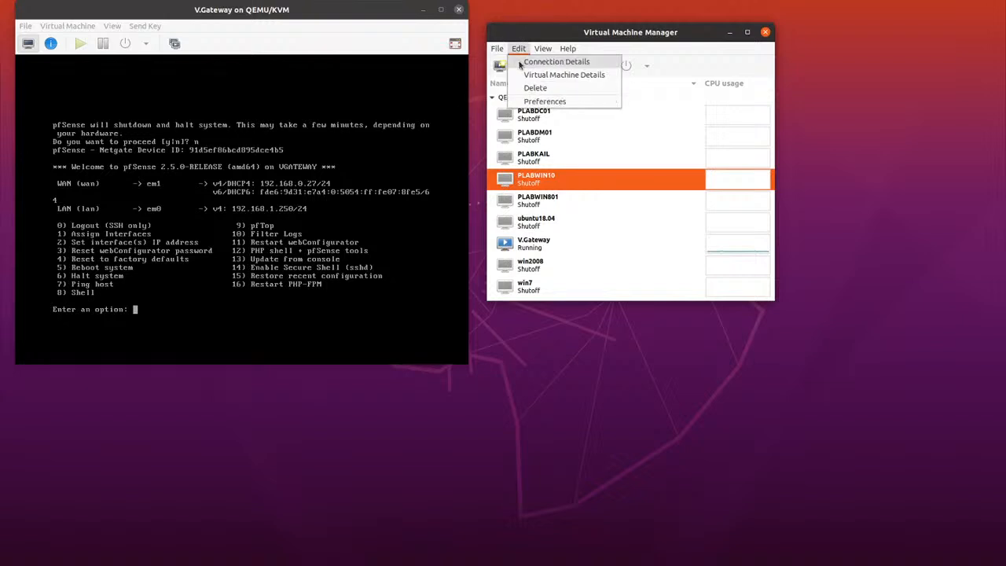
left_click(506, 76)
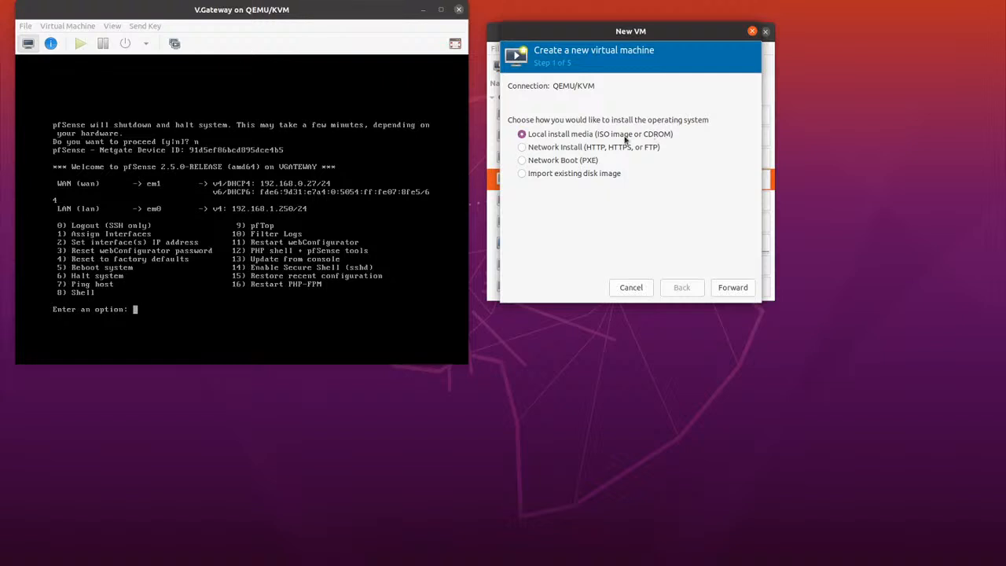
left_click(738, 290)
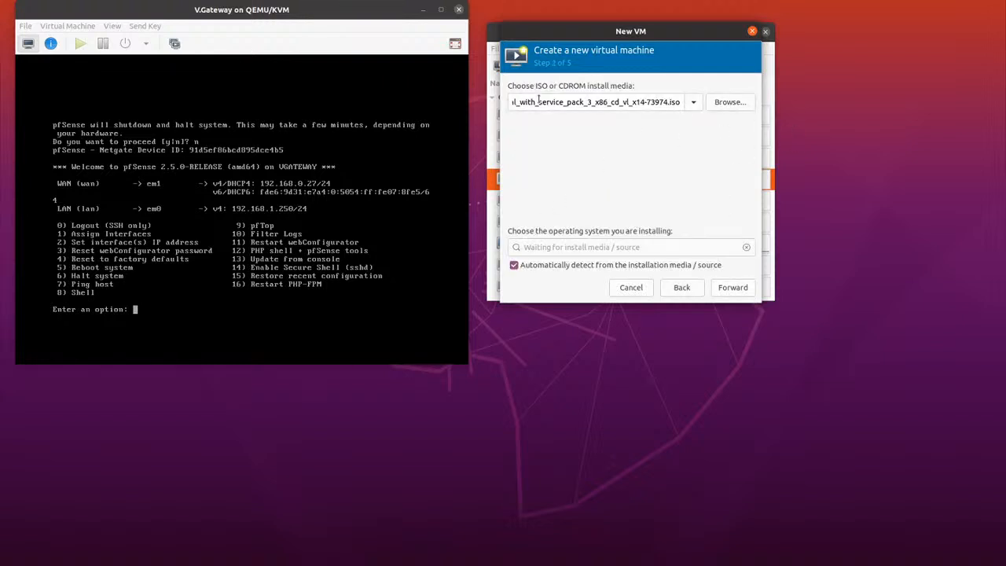
left_click(727, 102)
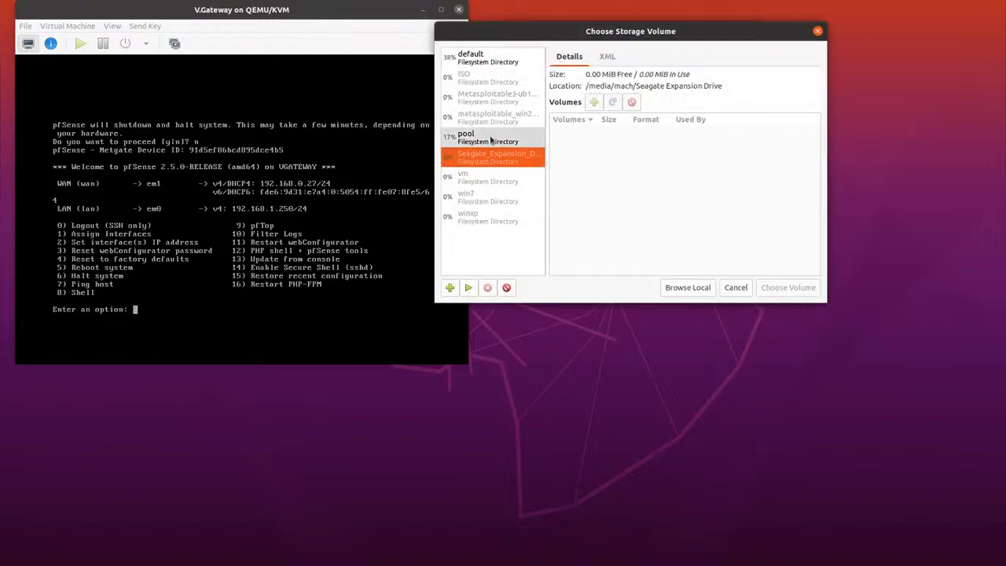
left_click(688, 288)
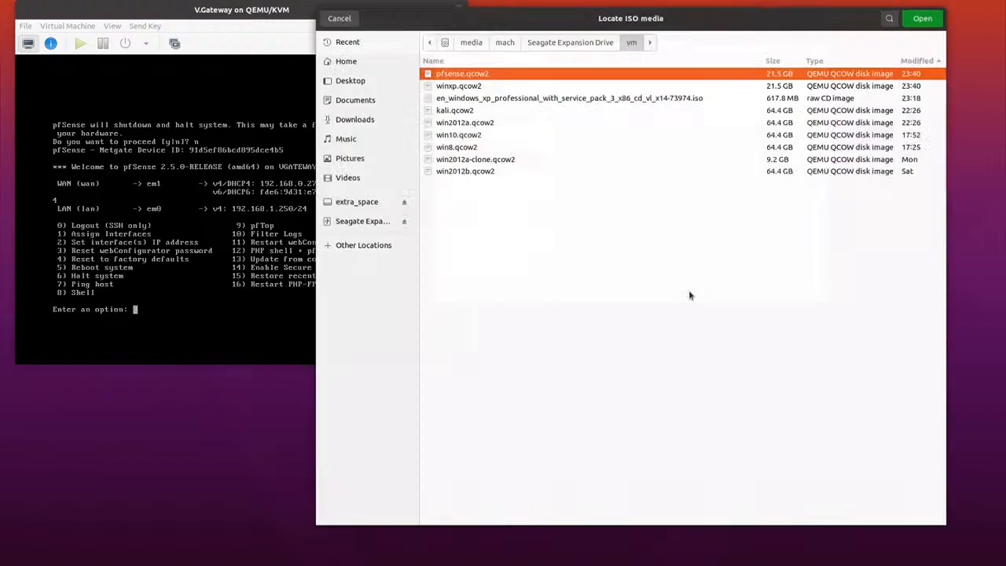
left_click(565, 94)
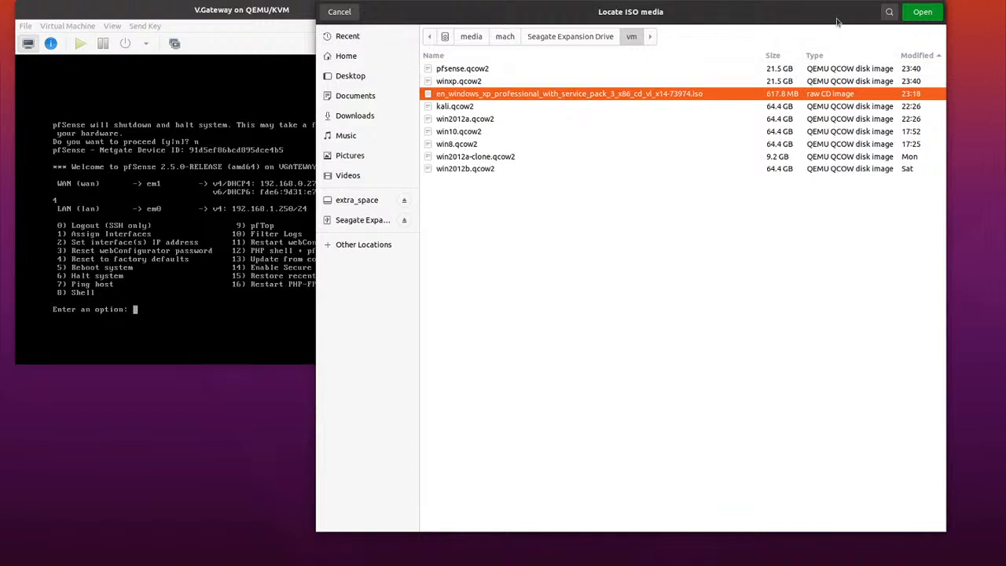
left_click(922, 12)
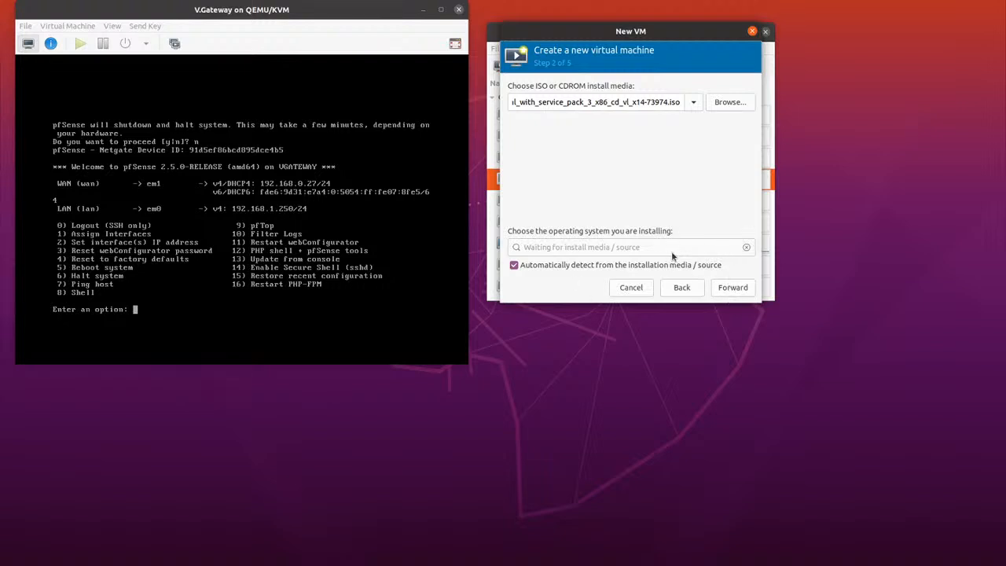
Turn off automatic operating system detection and choose Microsoft Windows XP as the system to install
left_click(515, 265)
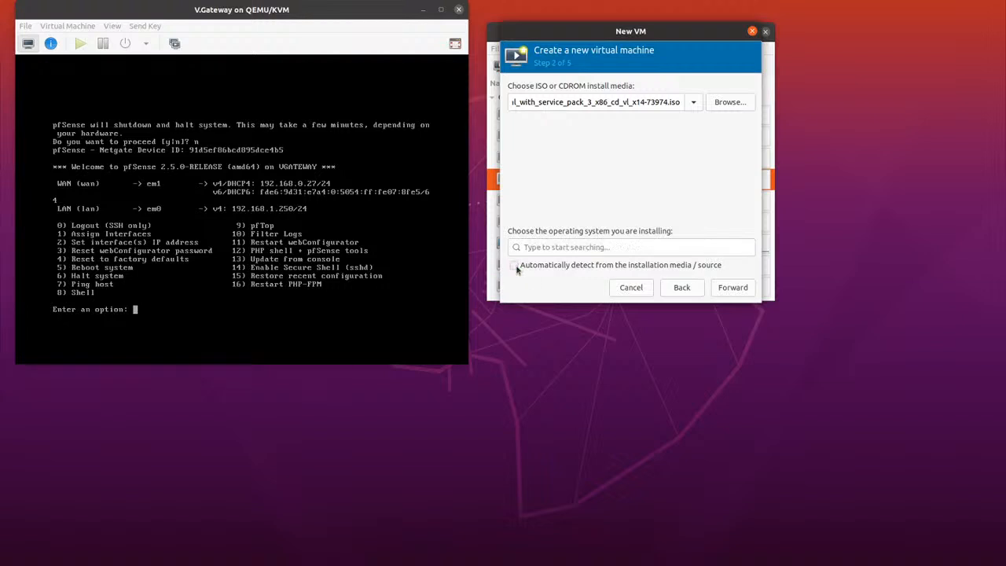
left_click(556, 248)
type("windows")
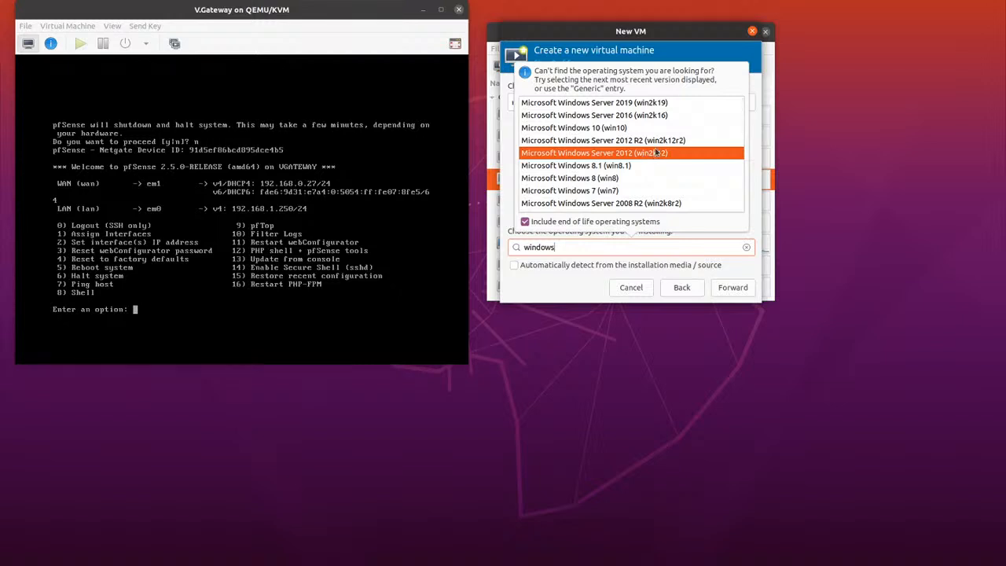
type("xp")
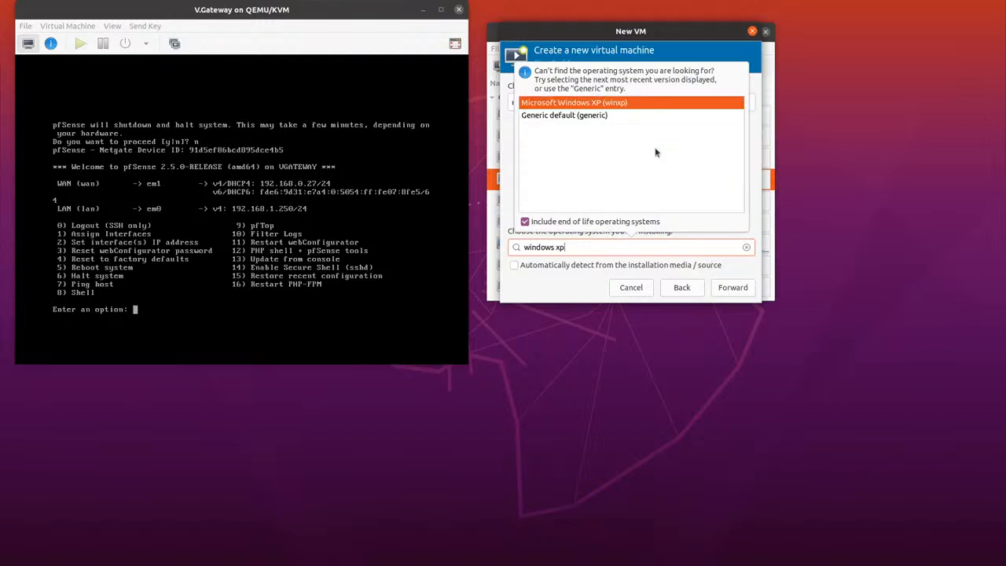
left_click(575, 104)
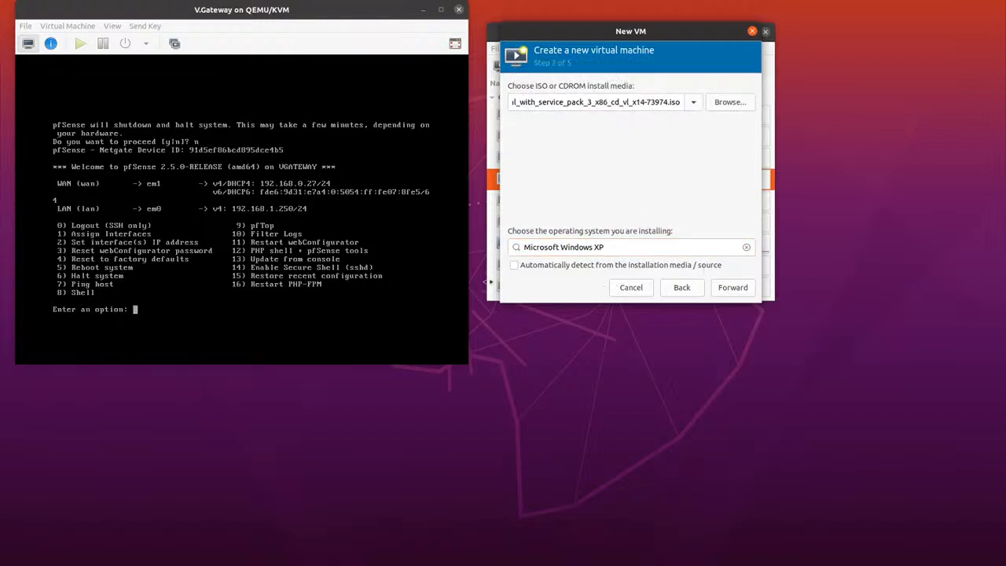
left_click(739, 290)
left_click(741, 292)
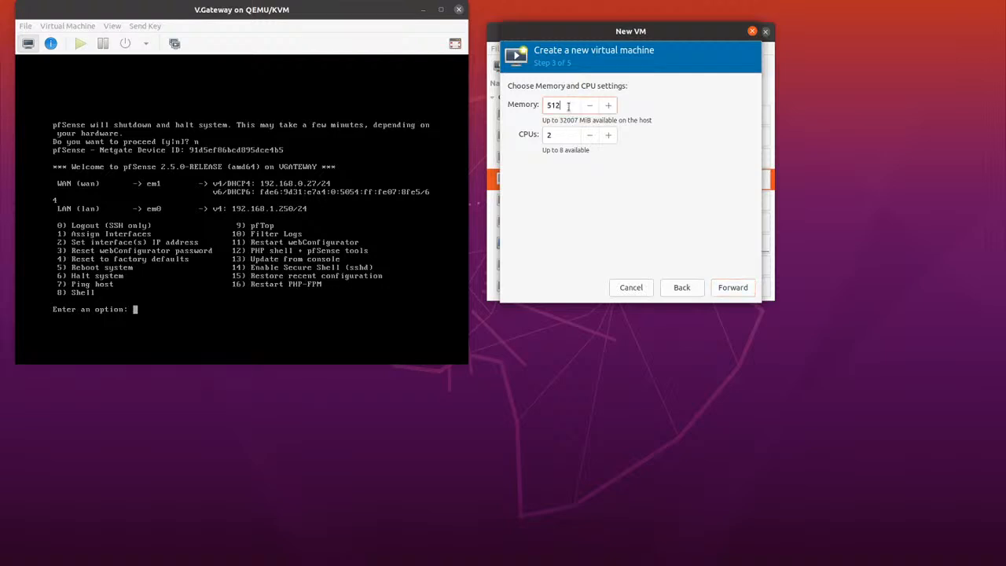
Set the virtual machine's memory to 1024 MiB and continue to the storage settings
key("BackSpace")
key("BackSpace")
key("BackSpace")
type("10")
type("24")
left_click(733, 289)
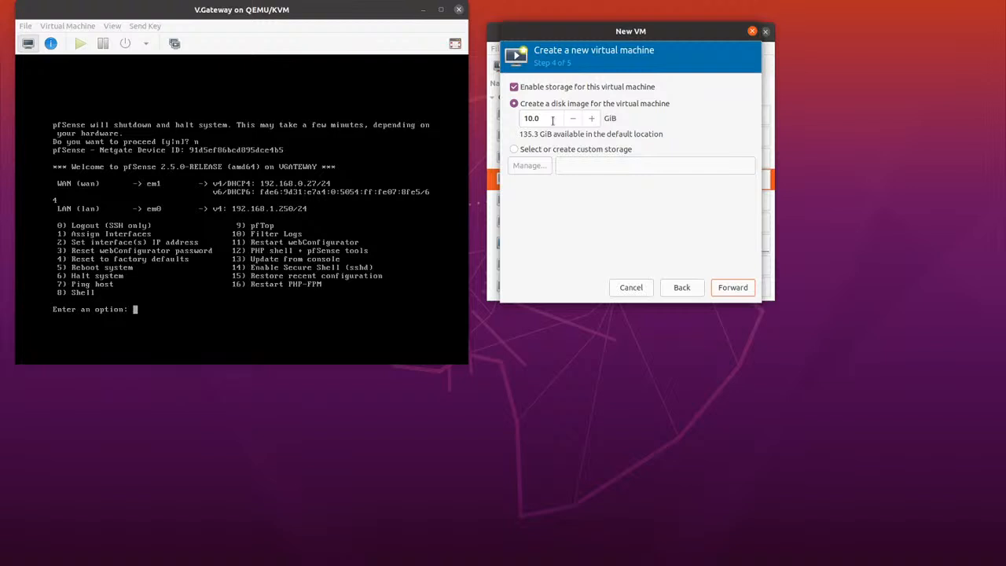
Use custom storage for the virtual machine, choosing the winxp.qcow2 volume from the storage pool "pool"
left_click(515, 149)
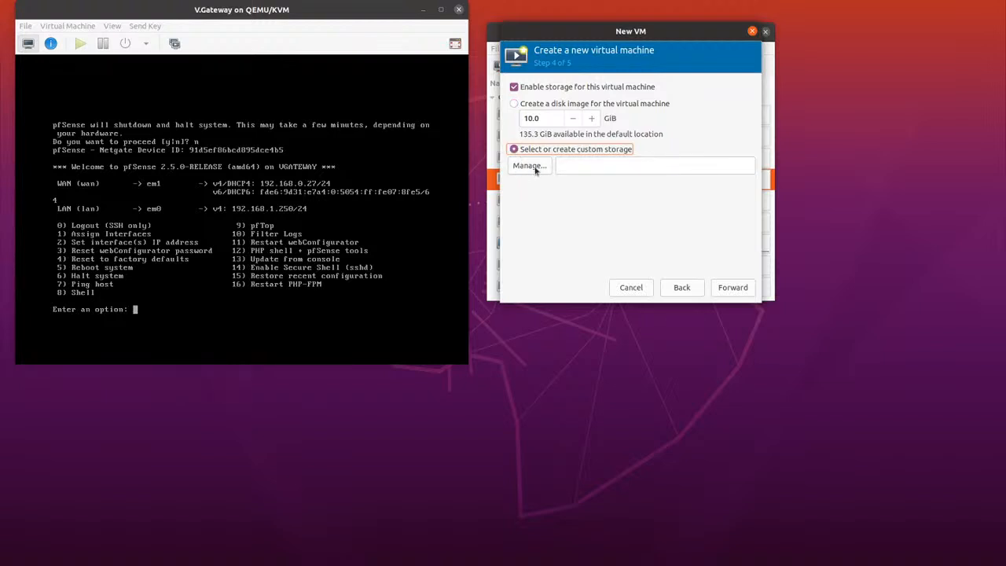
left_click(536, 167)
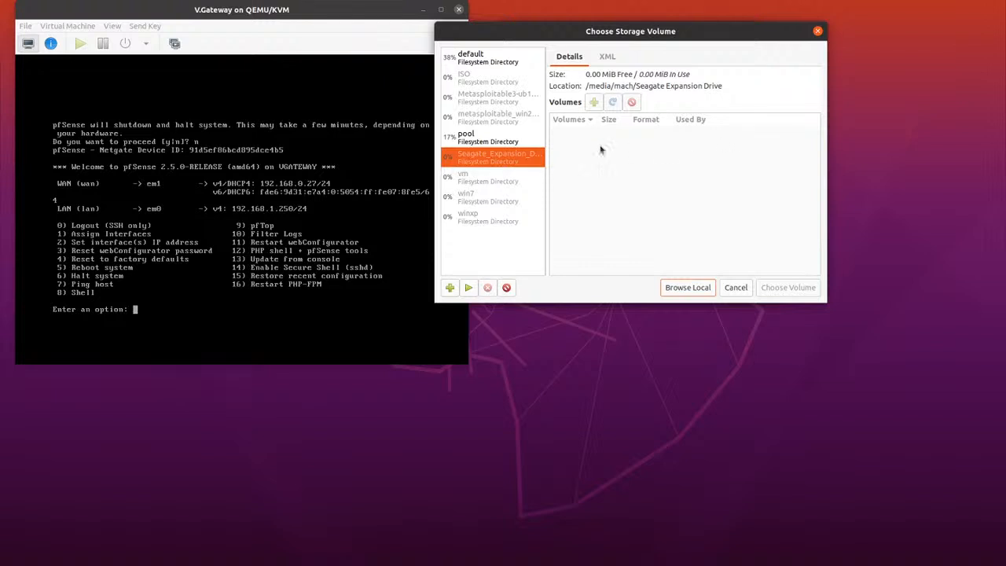
left_click(512, 145)
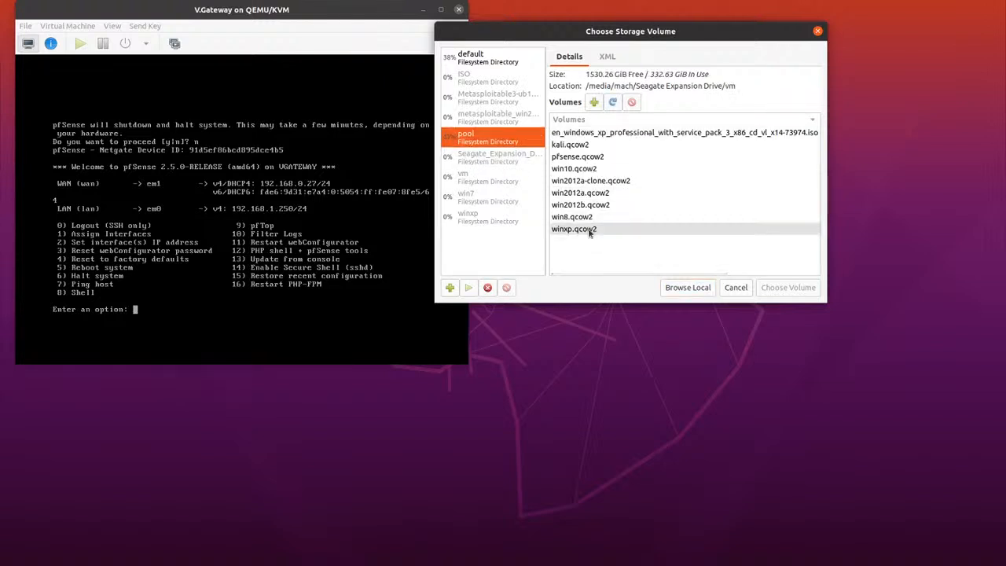
left_click(590, 230)
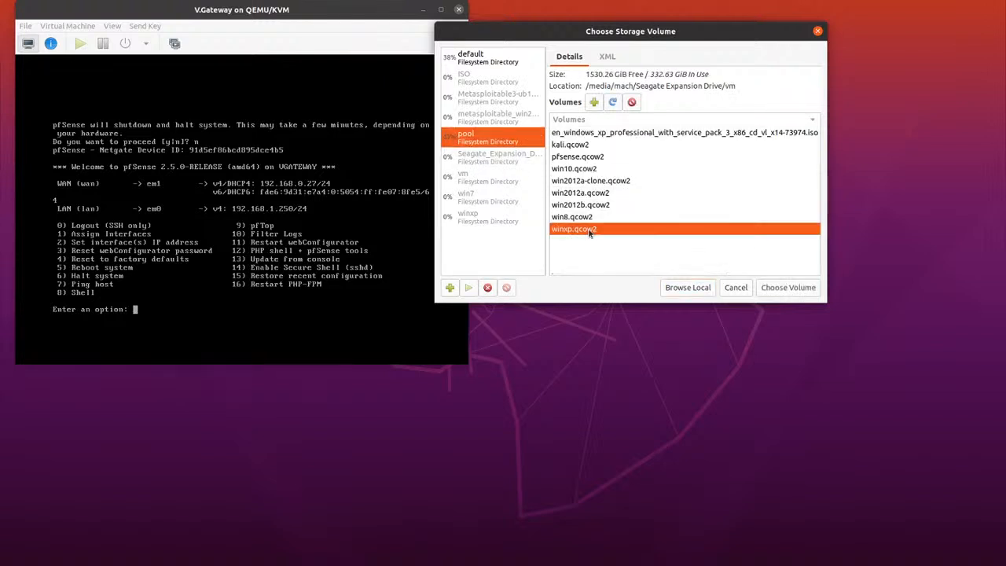
left_click(789, 287)
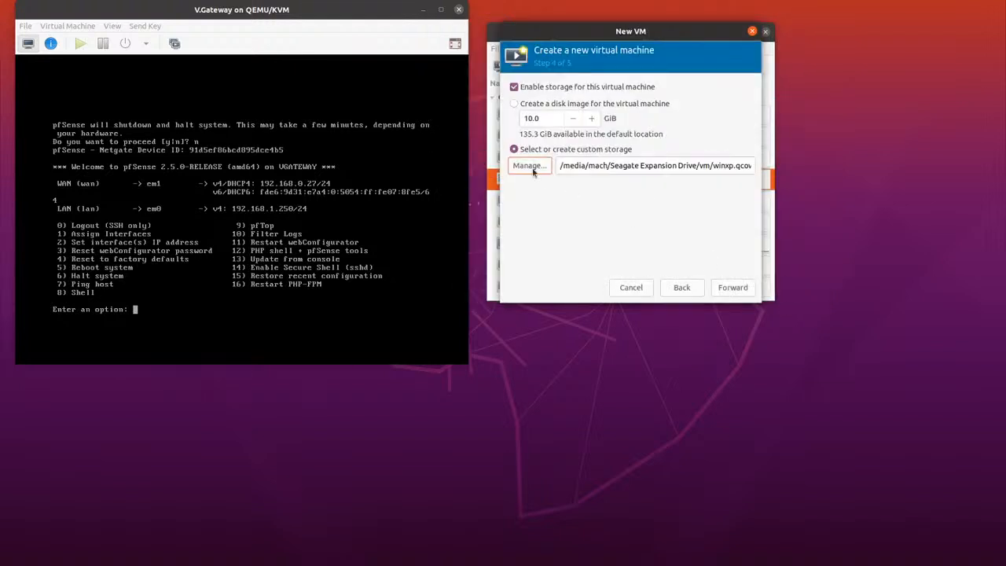
left_click(737, 288)
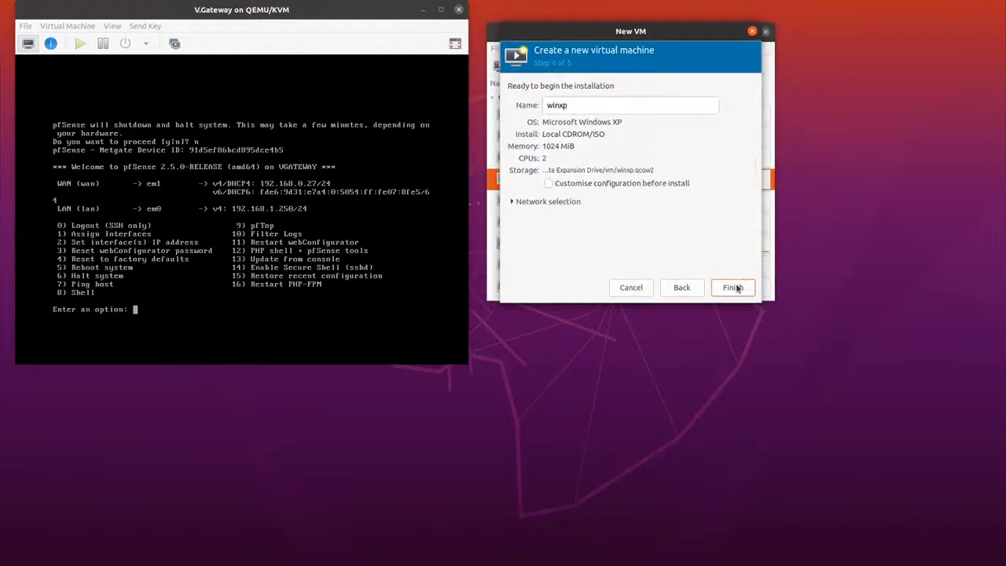
Connect the winxp virtual machine to the isolated virtual network 'lab' and finish creating it
left_click(511, 202)
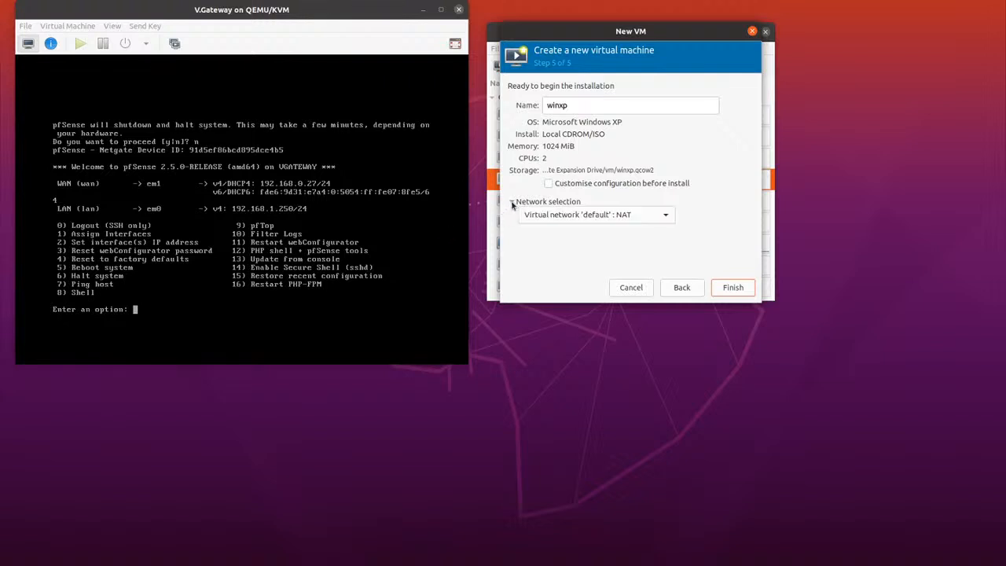
left_click(666, 217)
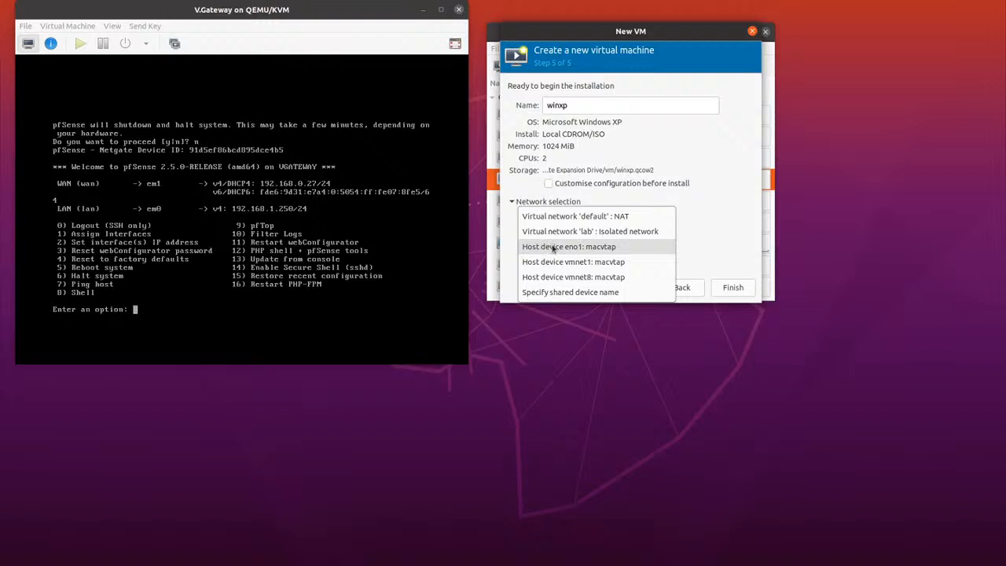
left_click(609, 234)
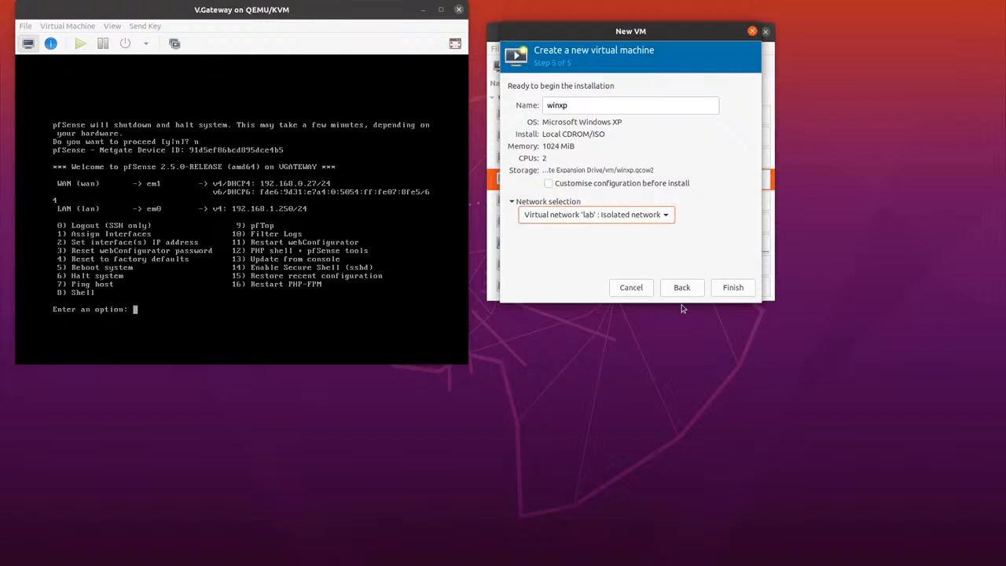
left_click(730, 290)
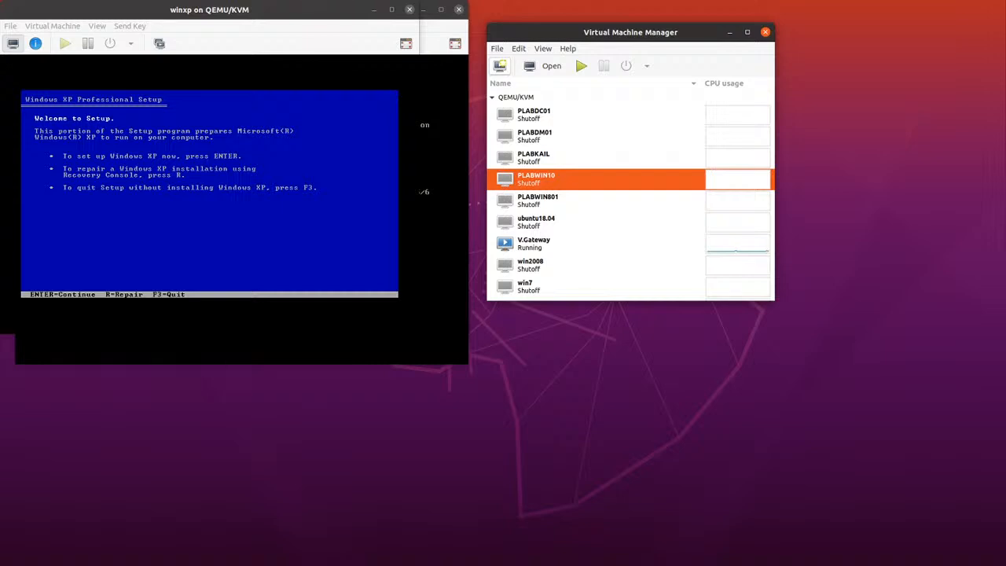
Minimize the Virtual Machine Manager and PLABWIN10 windows to return to the winxp console
key("Return")
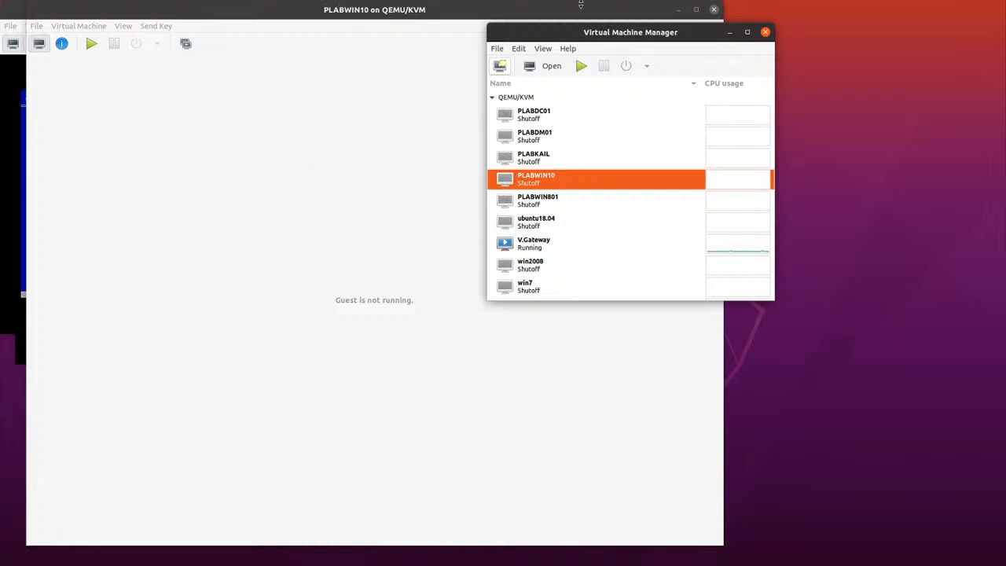
left_click(731, 33)
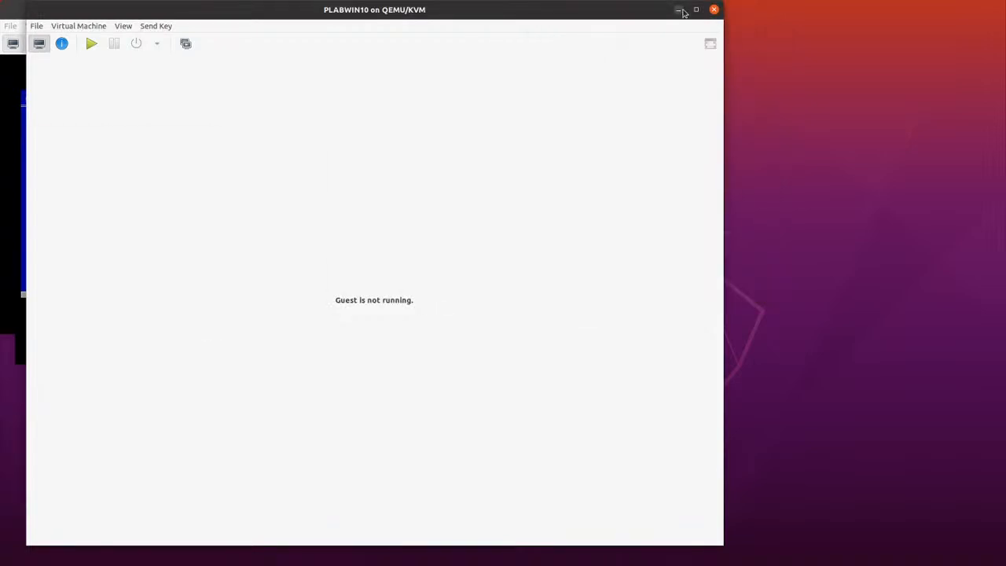
left_click(678, 11)
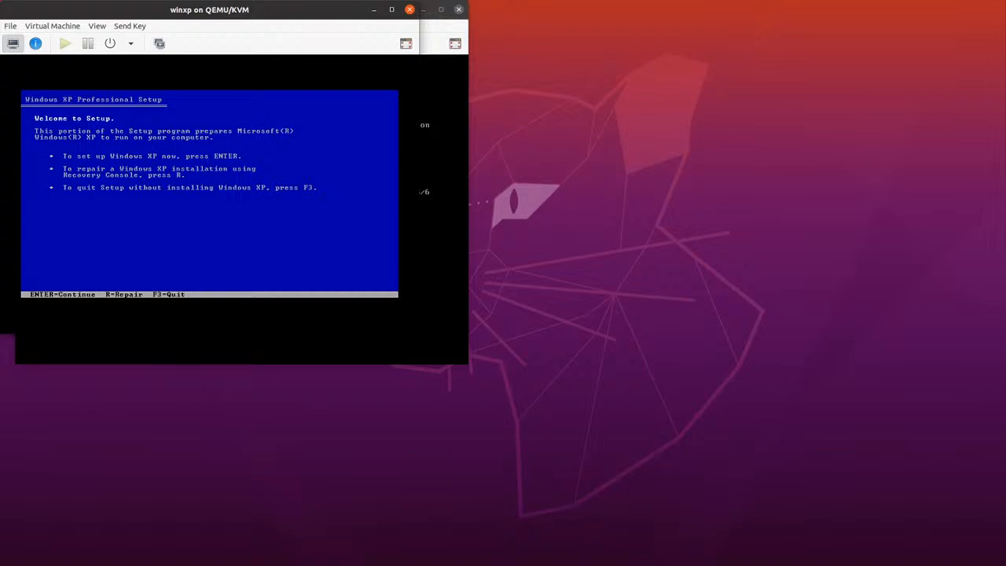
Accept the Windows XP license agreement and install on the unpartitioned space, formatting it fully with the NTFS file system
key("Return")
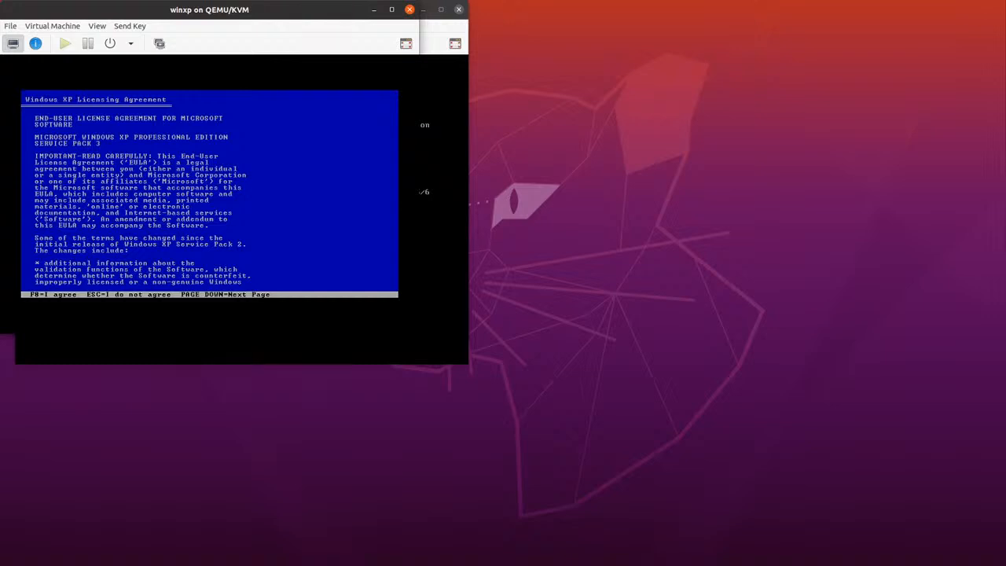
key("F8")
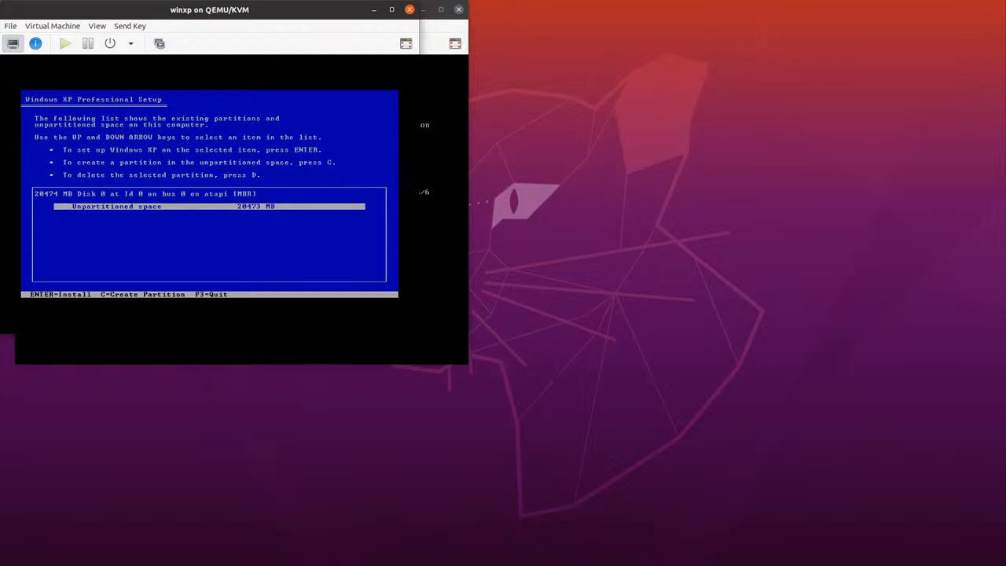
key("Return")
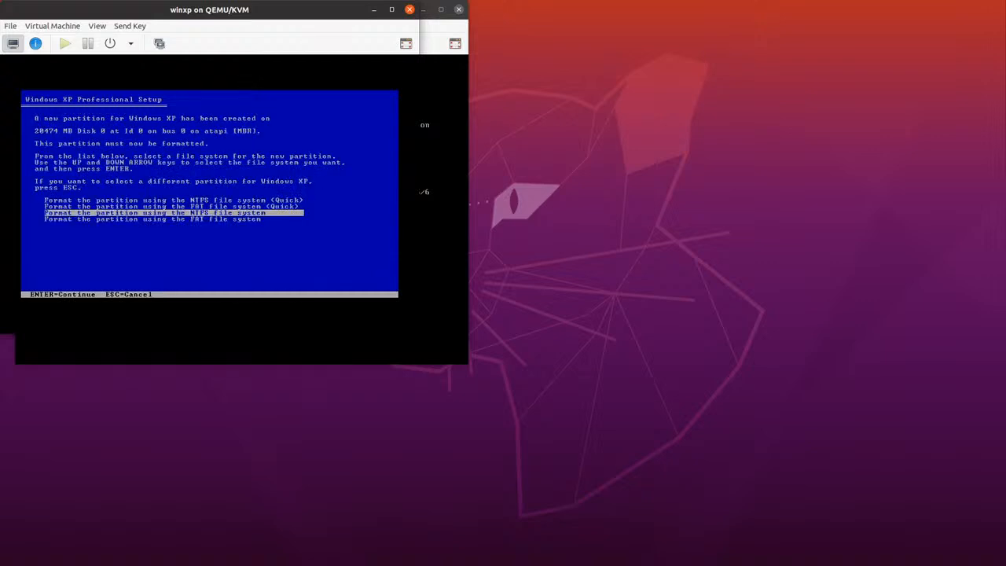
key("Return")
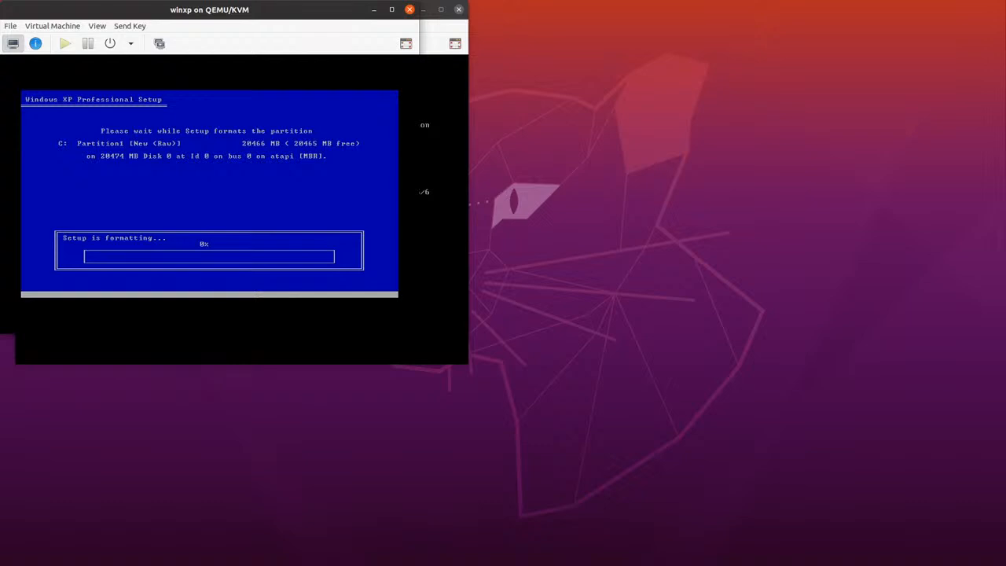